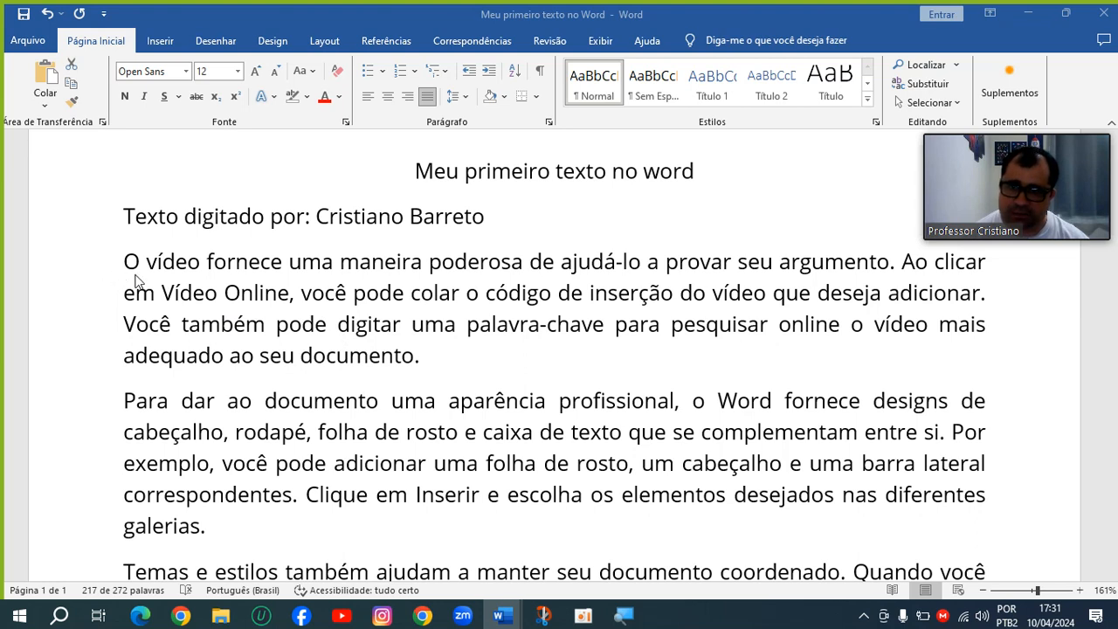
Set the line spacing of the first body paragraph to 2,0.
drag(108, 267, 114, 354)
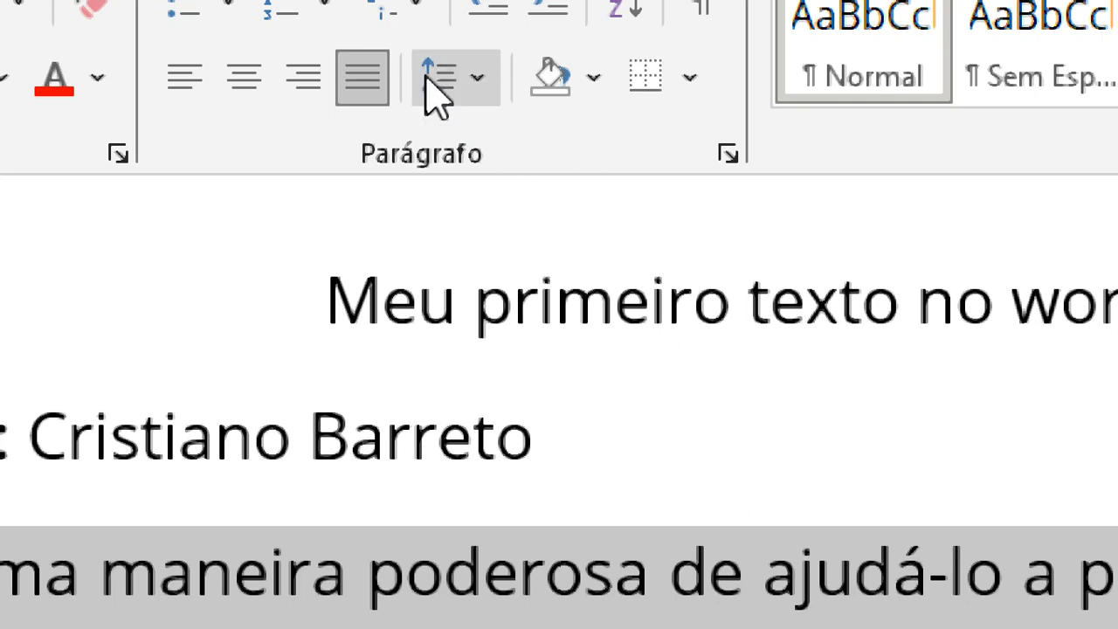
click(480, 81)
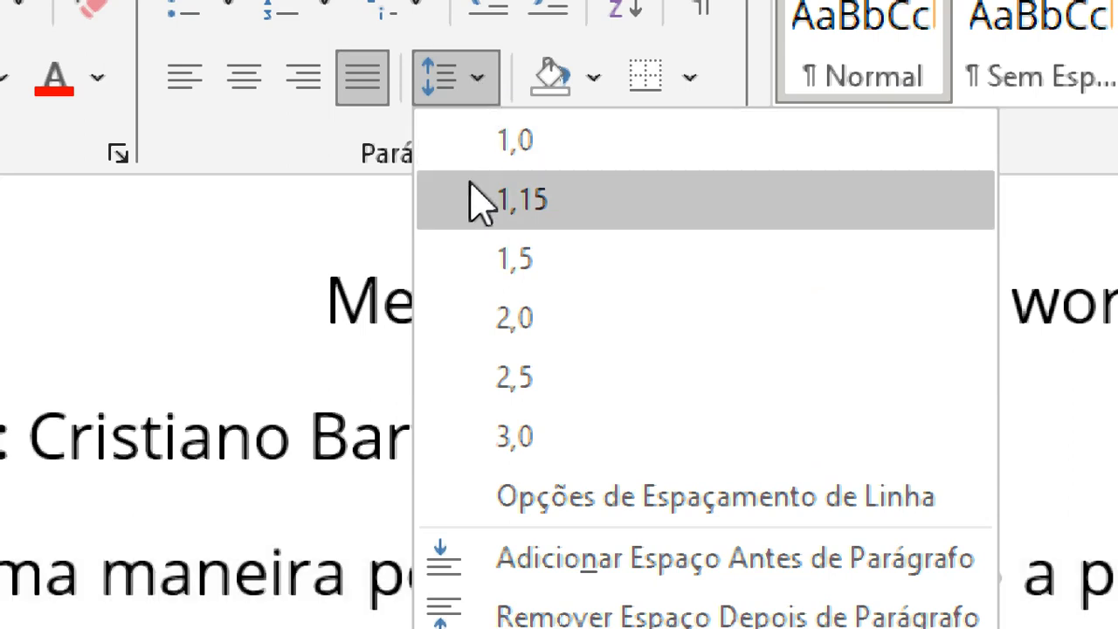
click(490, 321)
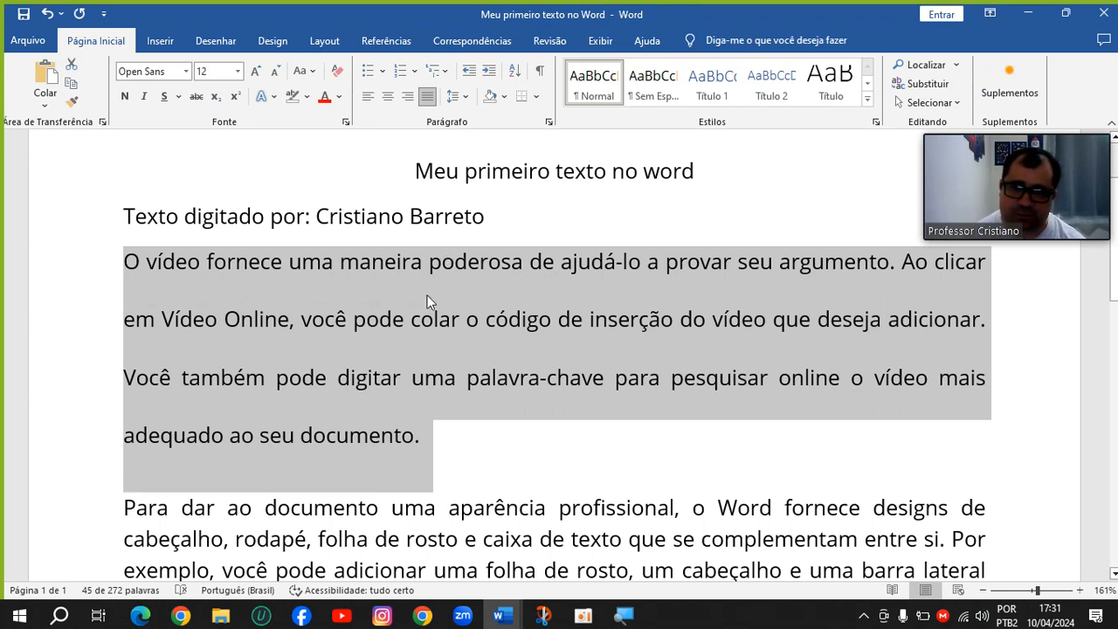
Try line spacings of 1,0 and 3,0 on the first body paragraph and review the wider spacing.
click(458, 98)
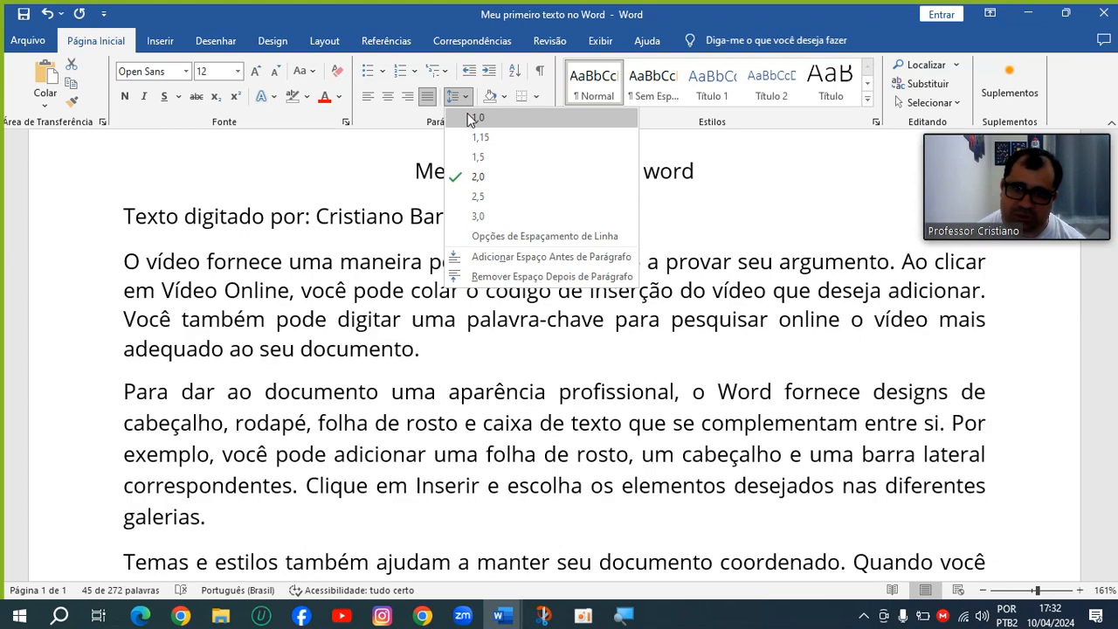
click(472, 117)
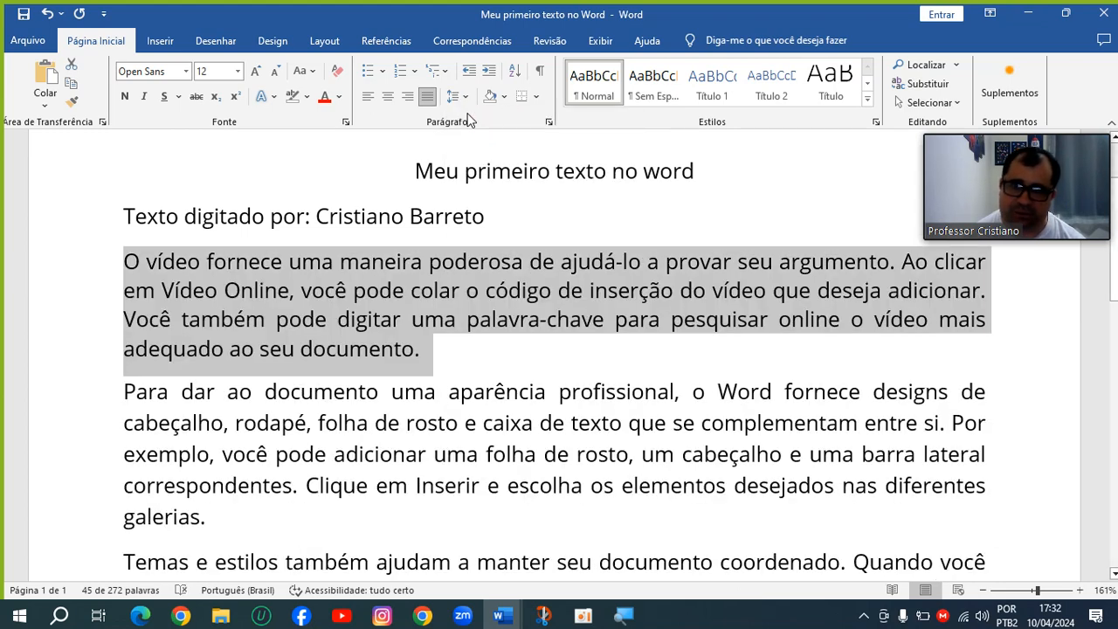
click(462, 95)
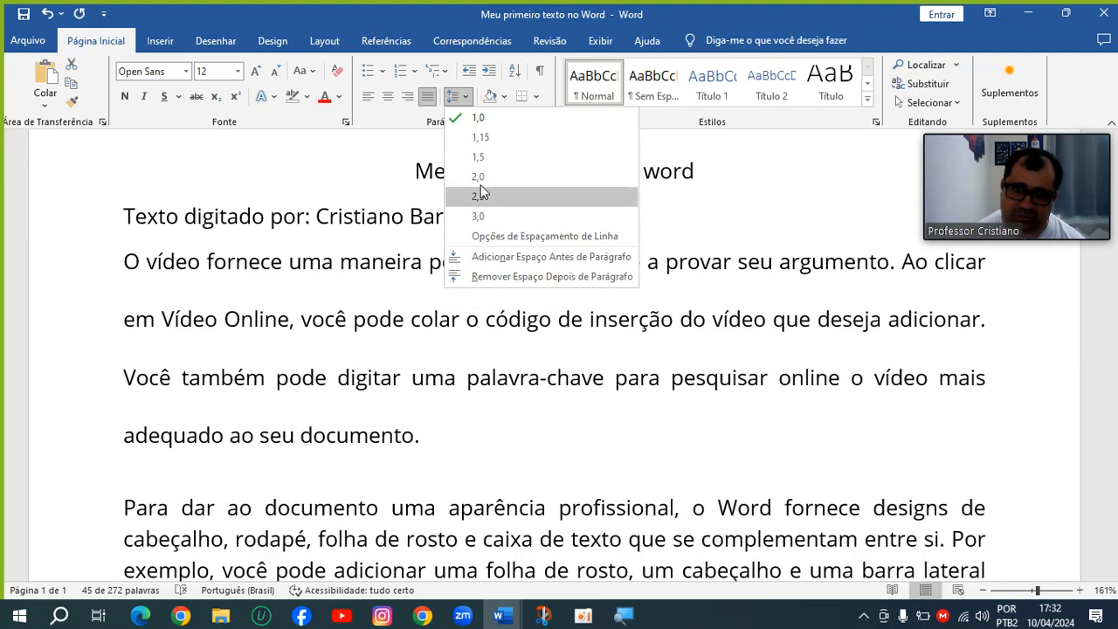
click(483, 216)
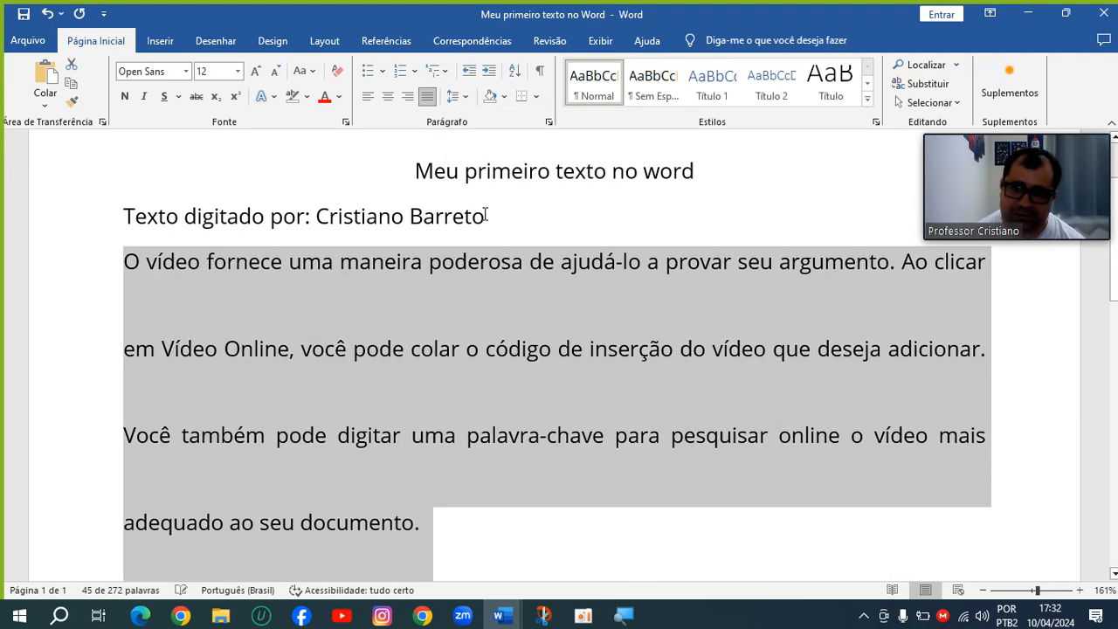
scroll(478, 260, down, 3)
scroll(478, 260, up, 2)
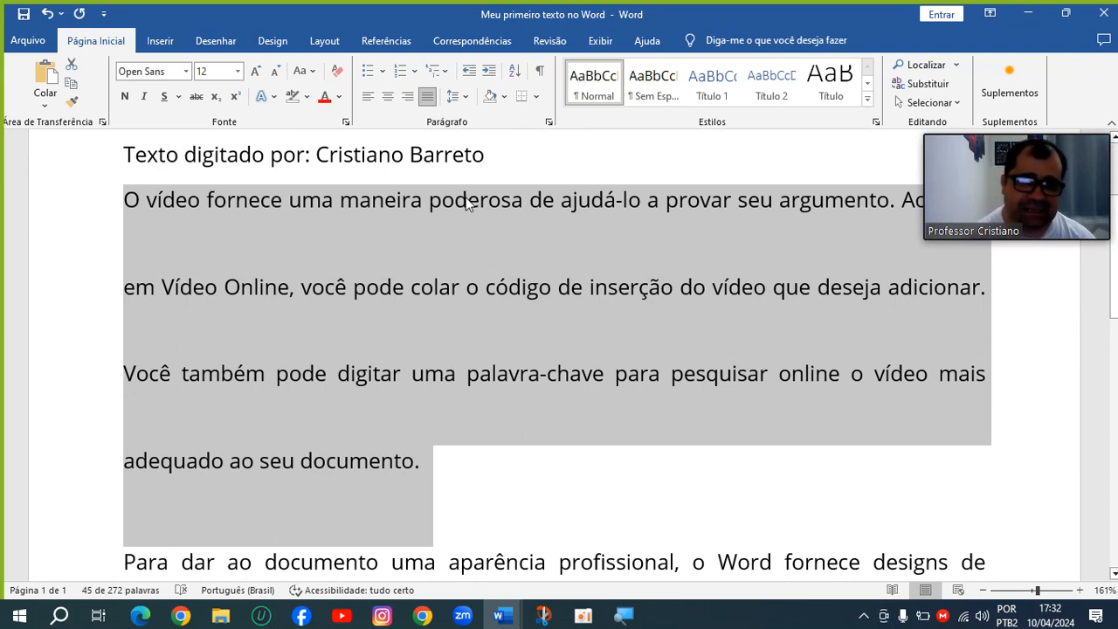
scroll(468, 203, up, 3)
scroll(468, 203, down, 3)
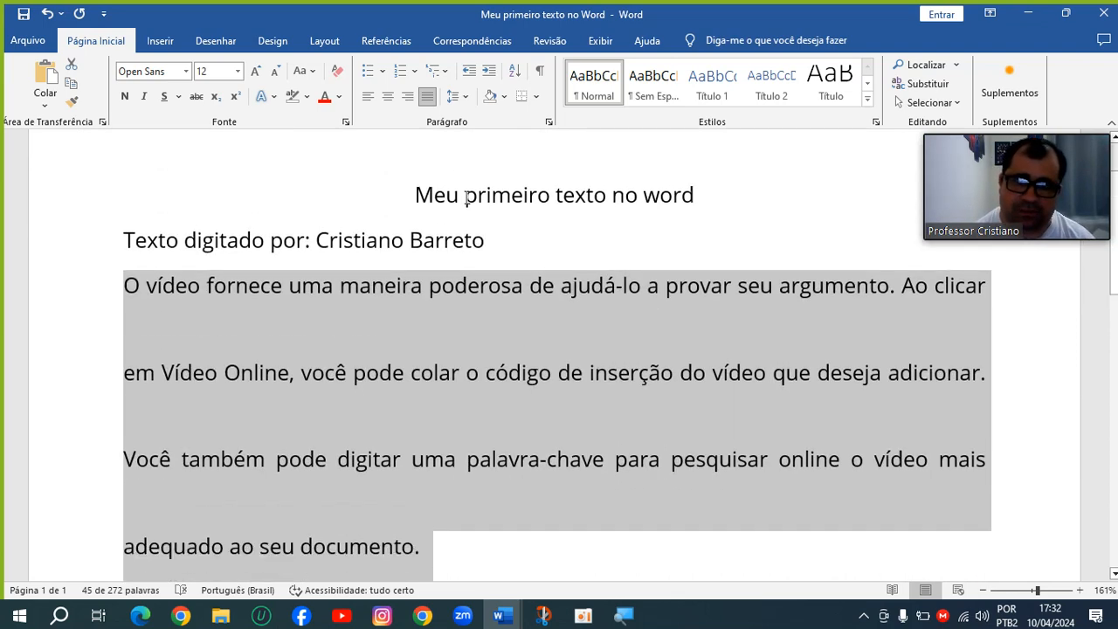
Compare line spacings of 1,15 and 1,0 on the first body paragraph, ending with 1,15.
click(461, 103)
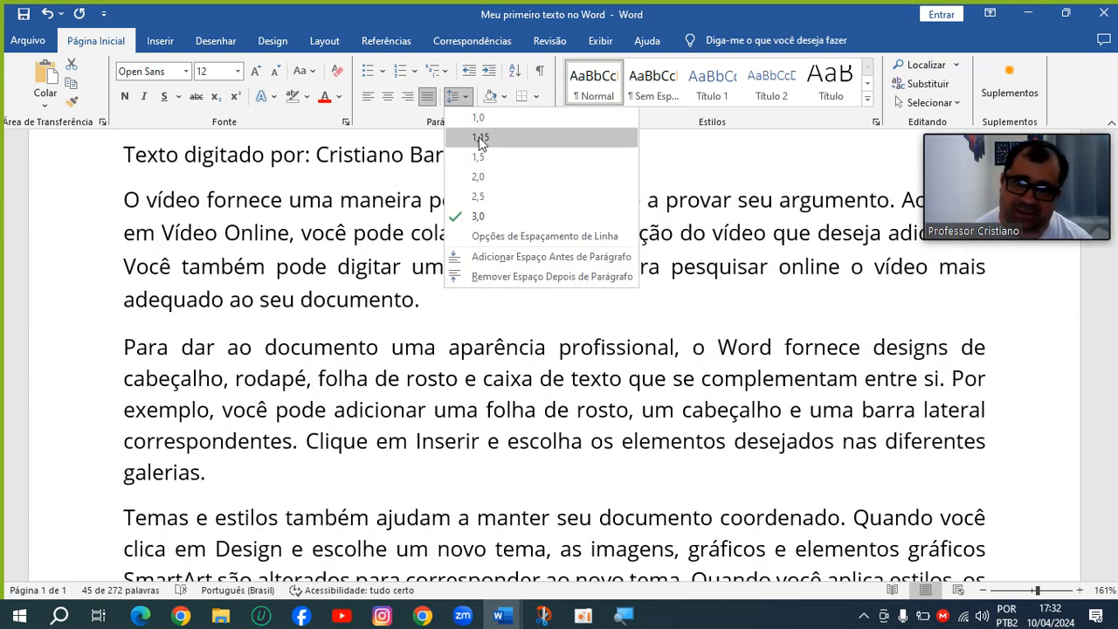
click(480, 139)
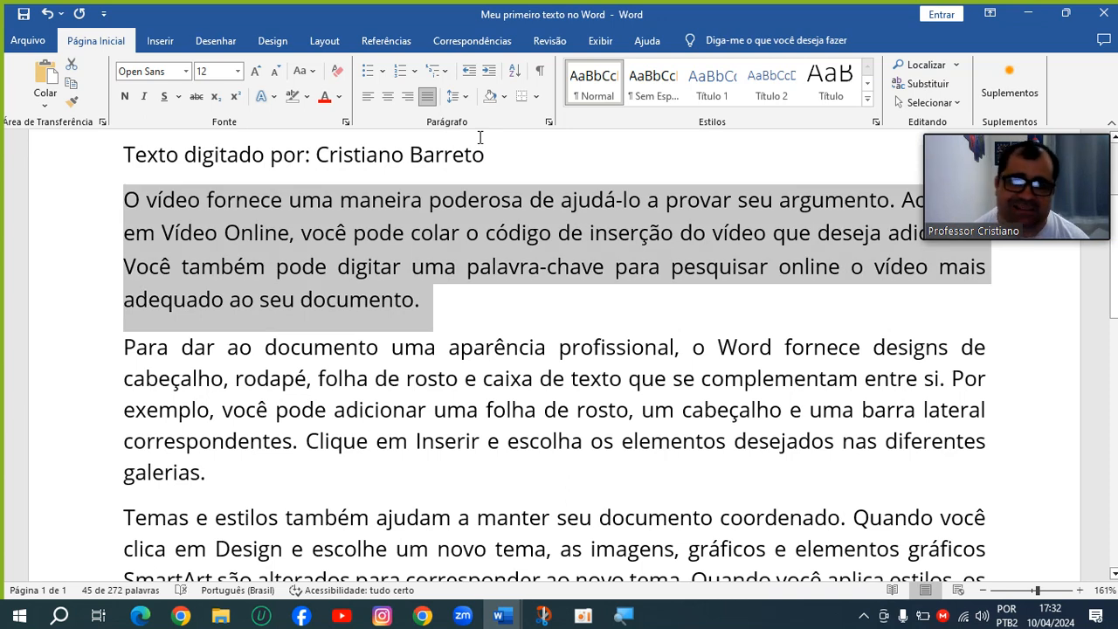
click(460, 95)
click(467, 118)
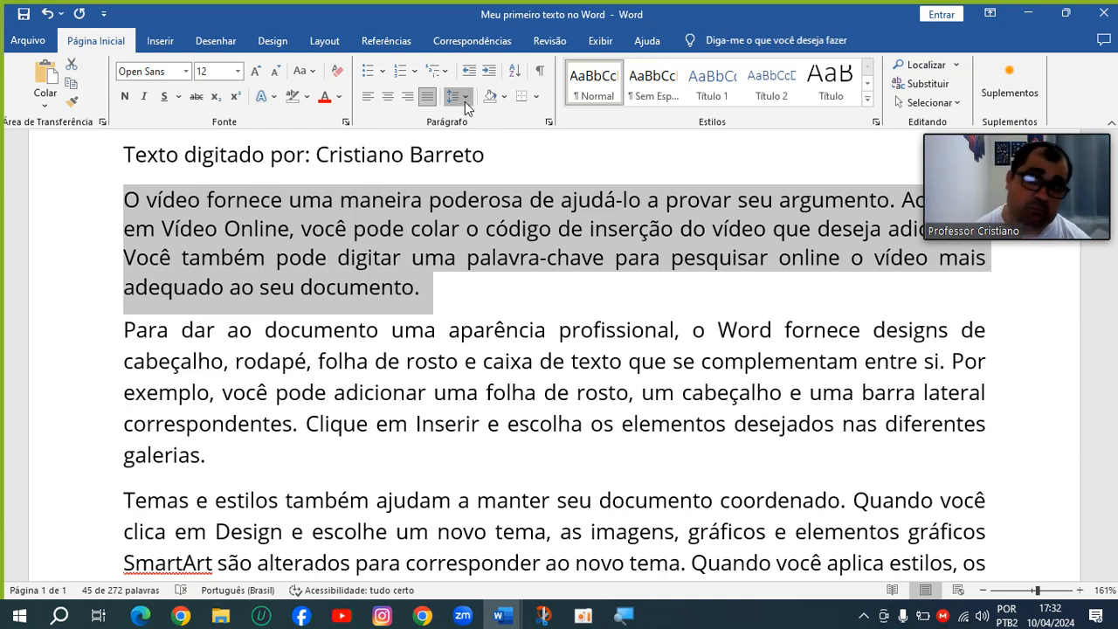
click(464, 101)
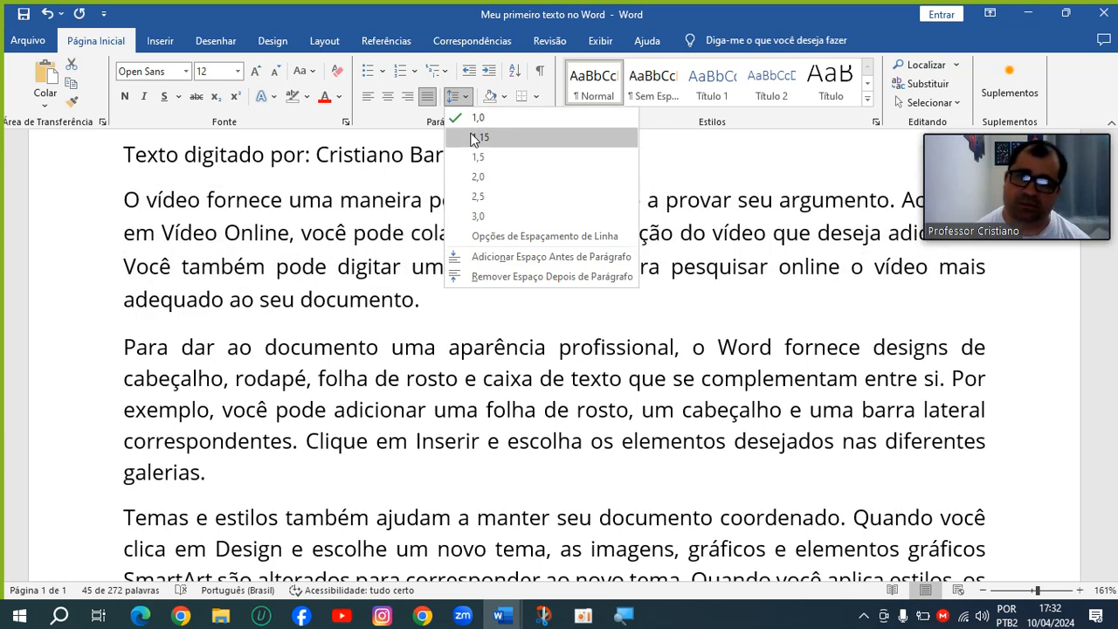
click(475, 138)
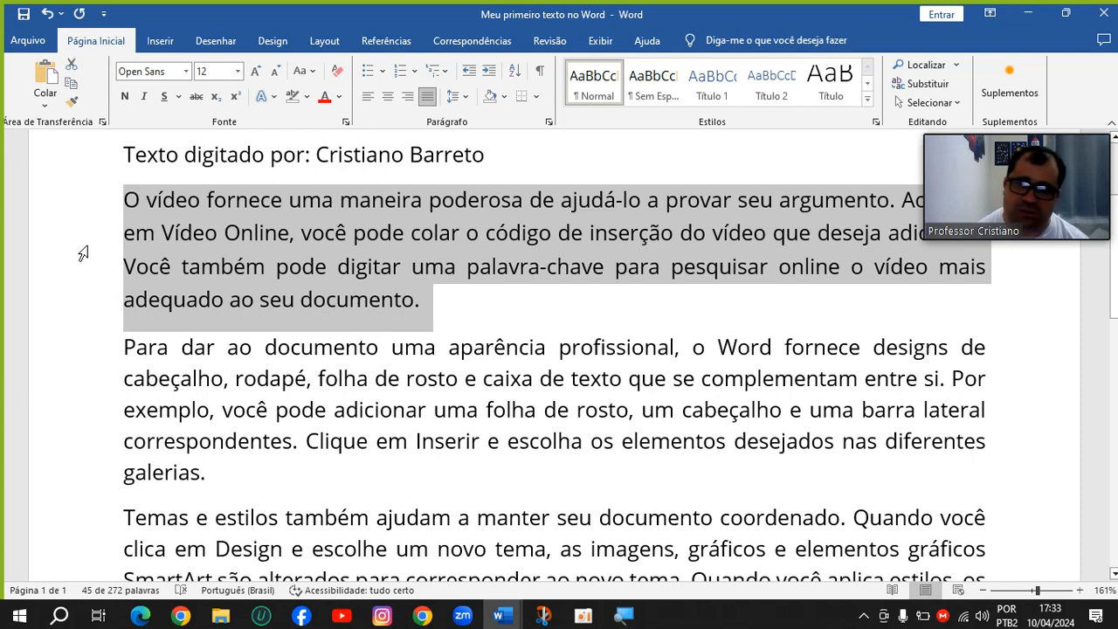
Set the line spacing of all body paragraphs below the author line to 1,15.
drag(87, 213, 99, 299)
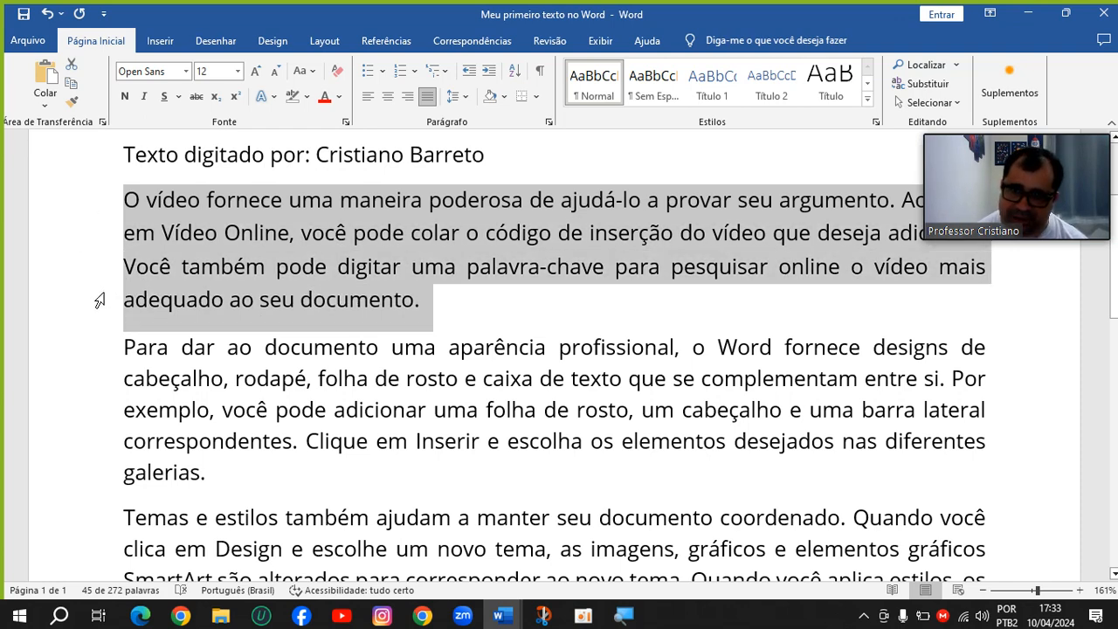
click(75, 219)
drag(75, 218, 143, 338)
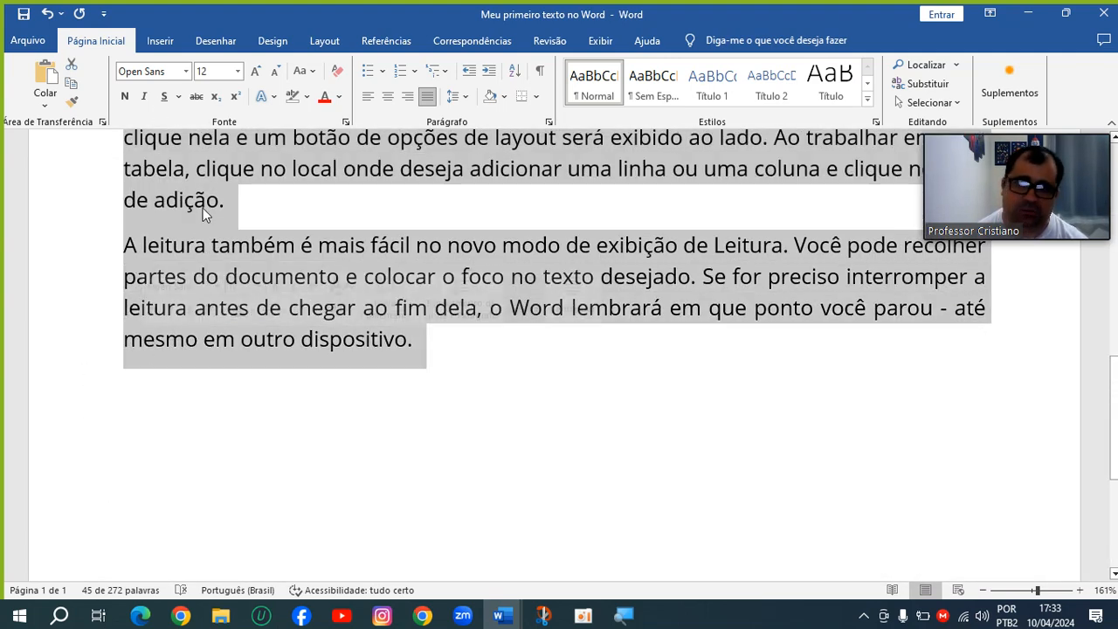
click(451, 96)
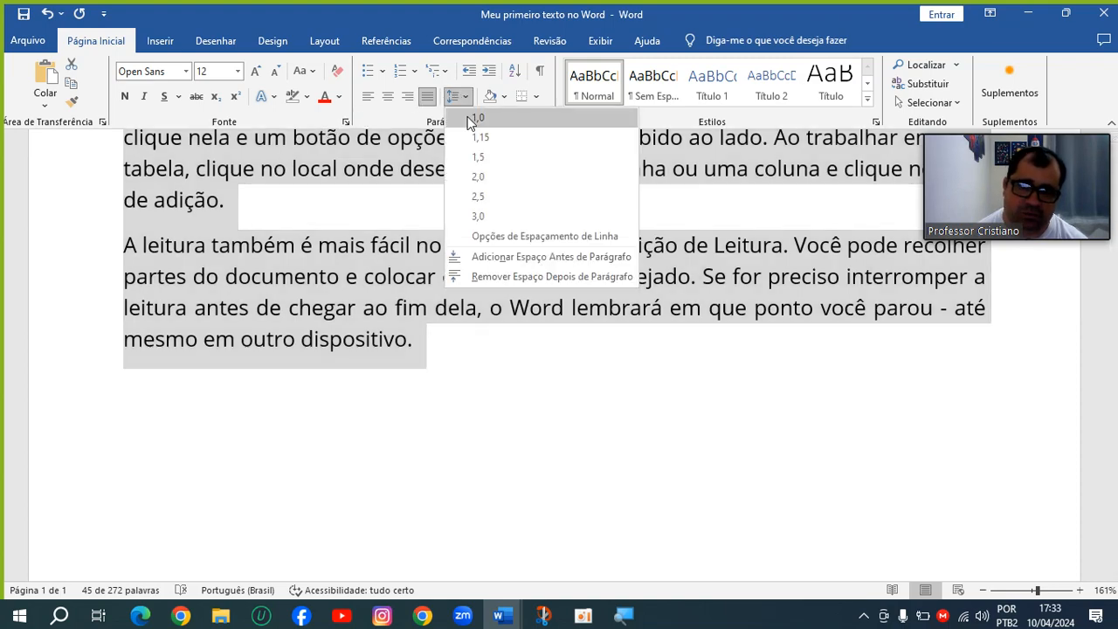
click(476, 138)
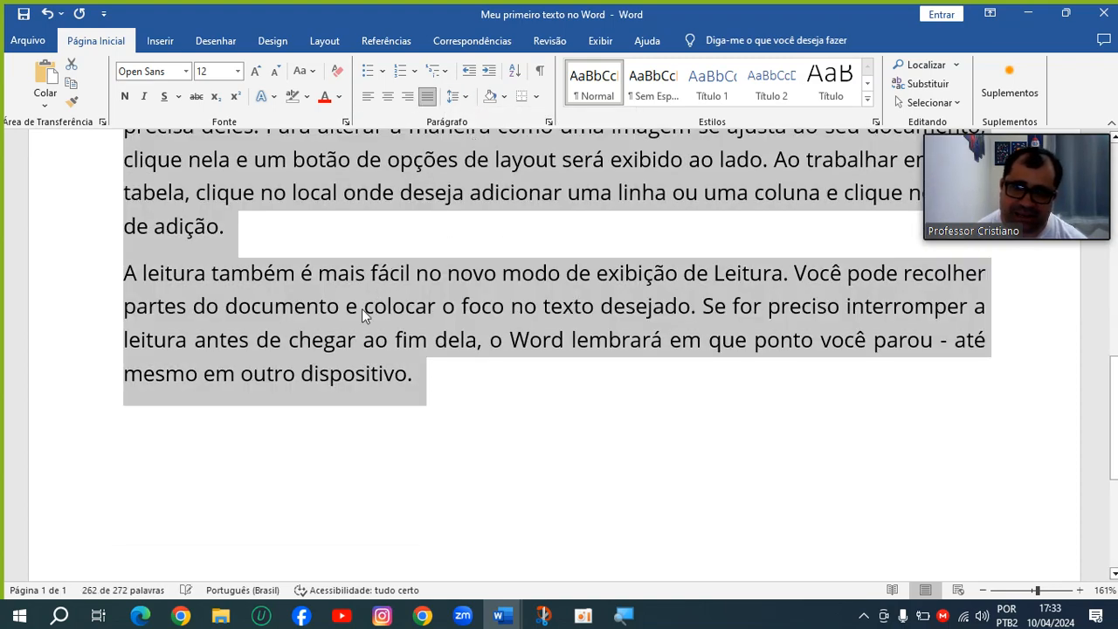
scroll(361, 308, up, 5)
scroll(362, 308, up, 1)
click(358, 318)
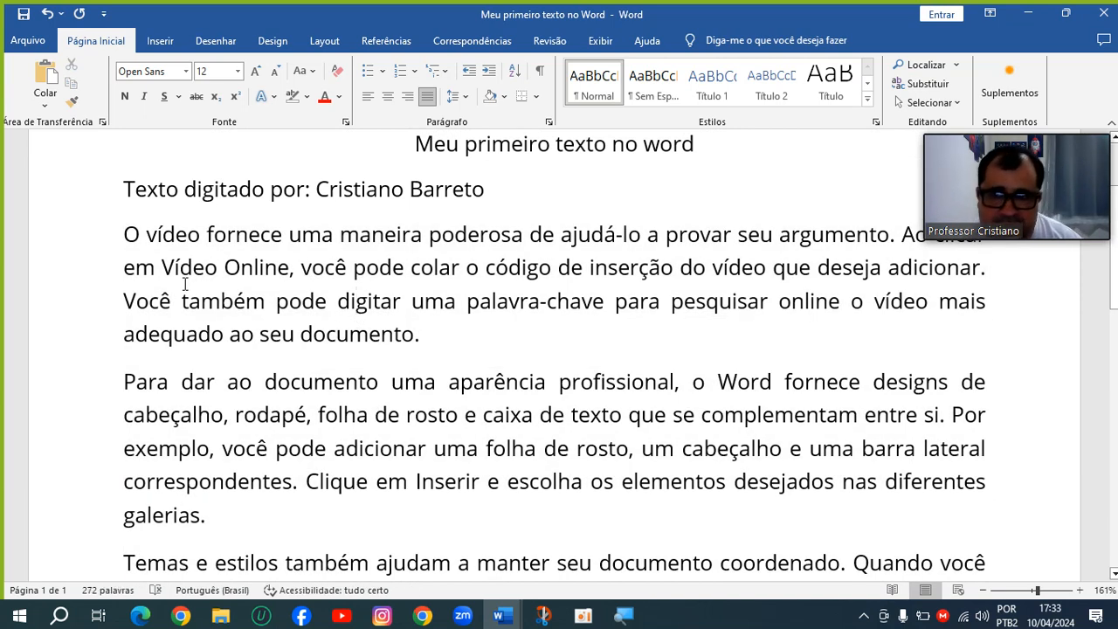
Remove the space after each of the first two body paragraphs.
drag(89, 250, 127, 519)
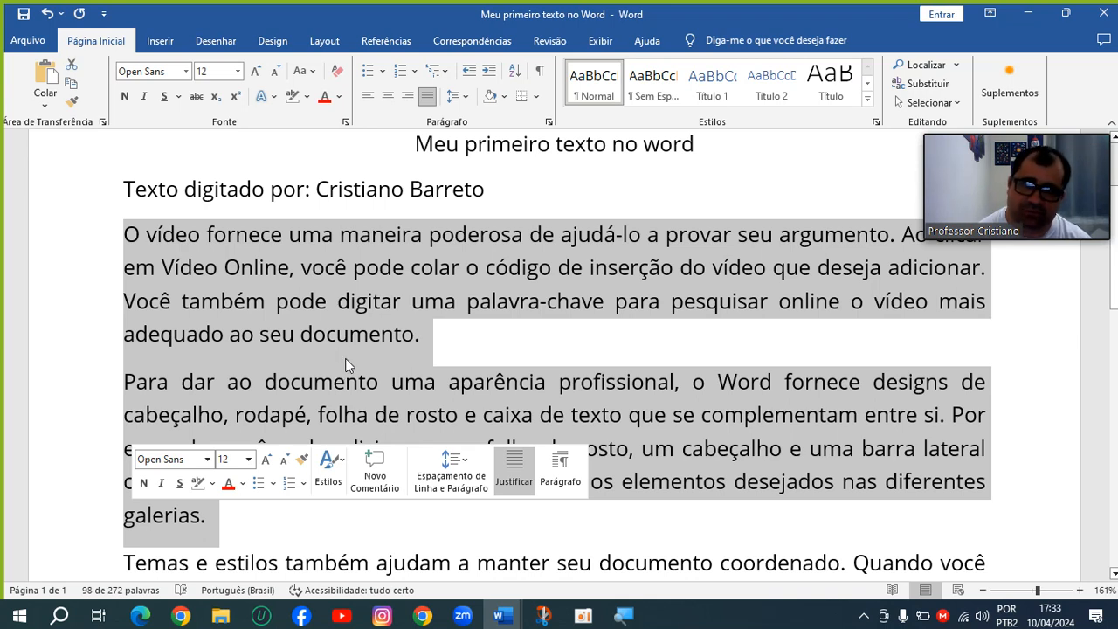
click(461, 101)
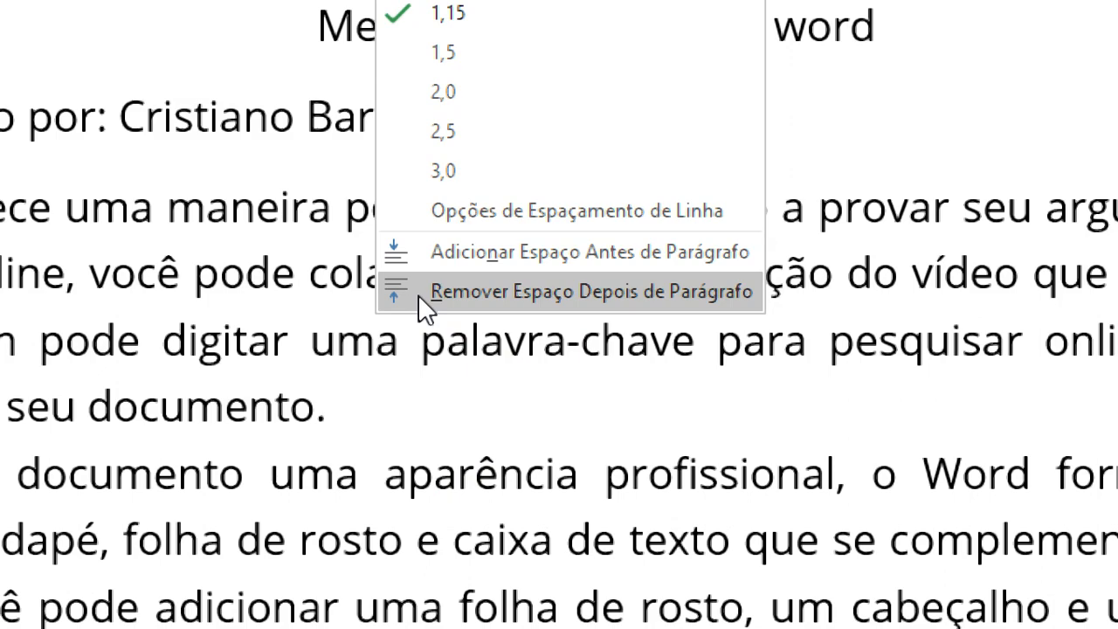
click(419, 296)
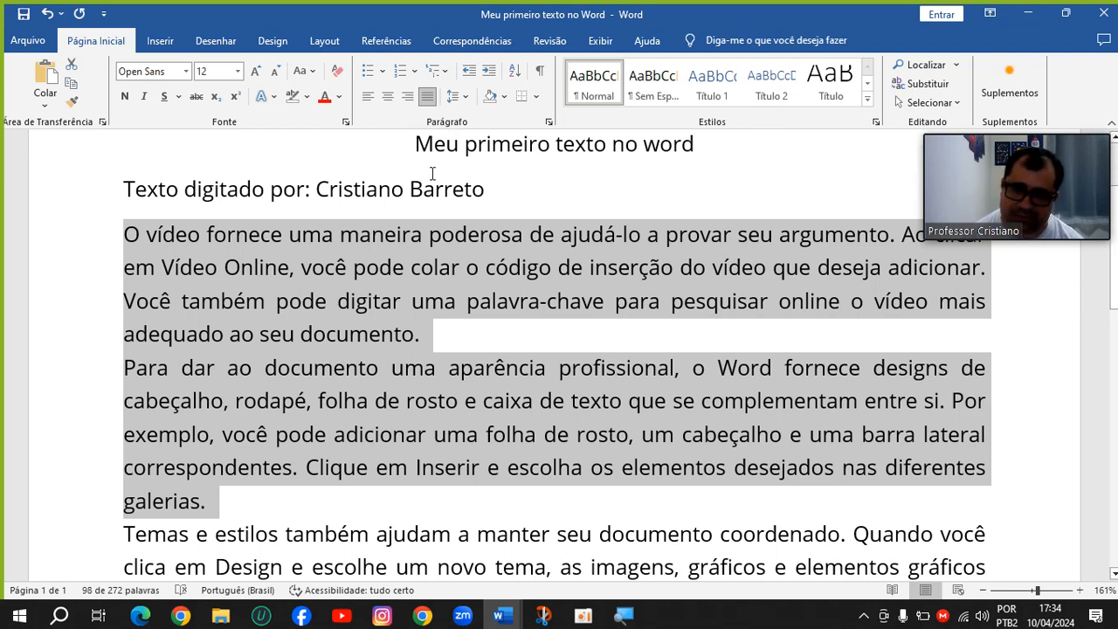
Undo and redo the paragraph space removal three times to compare both layouts, ending with the removal applied.
key(ctrl+z)
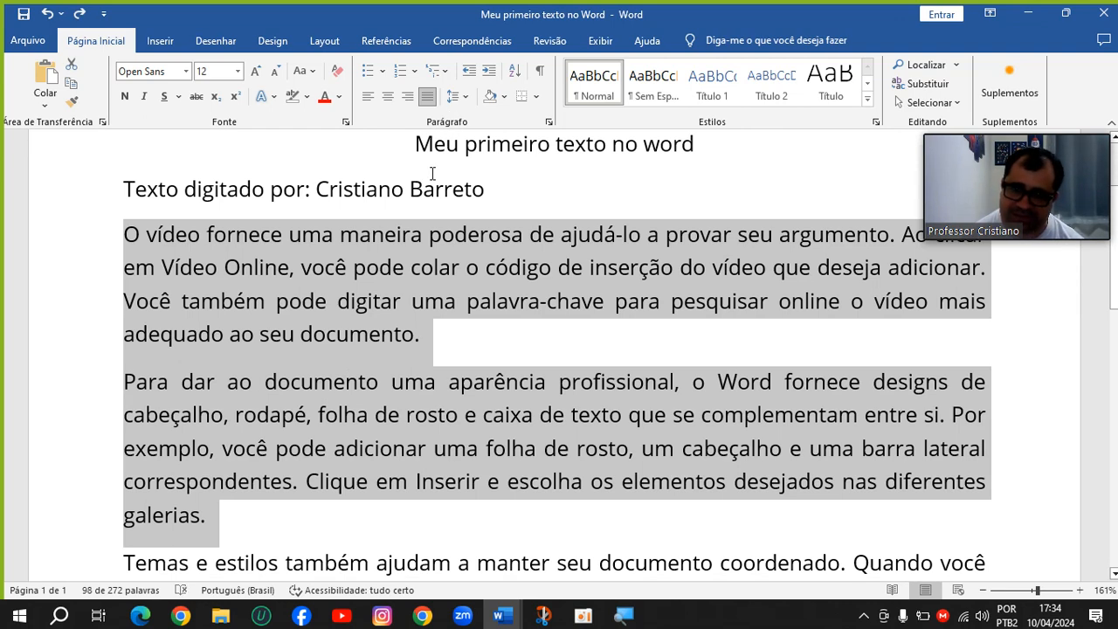
click(78, 14)
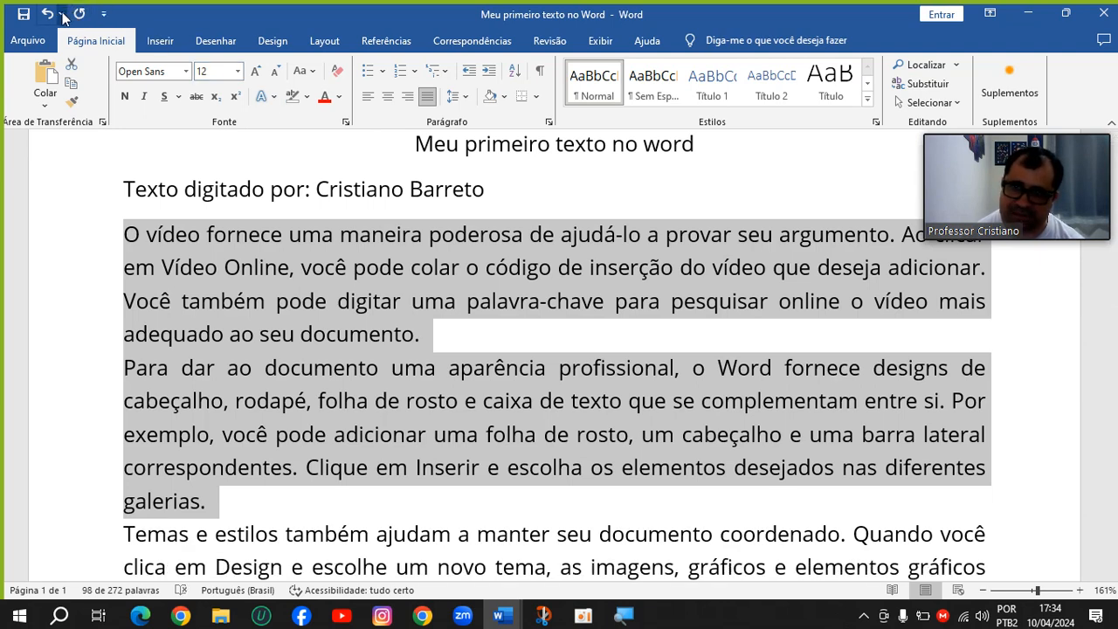
click(48, 15)
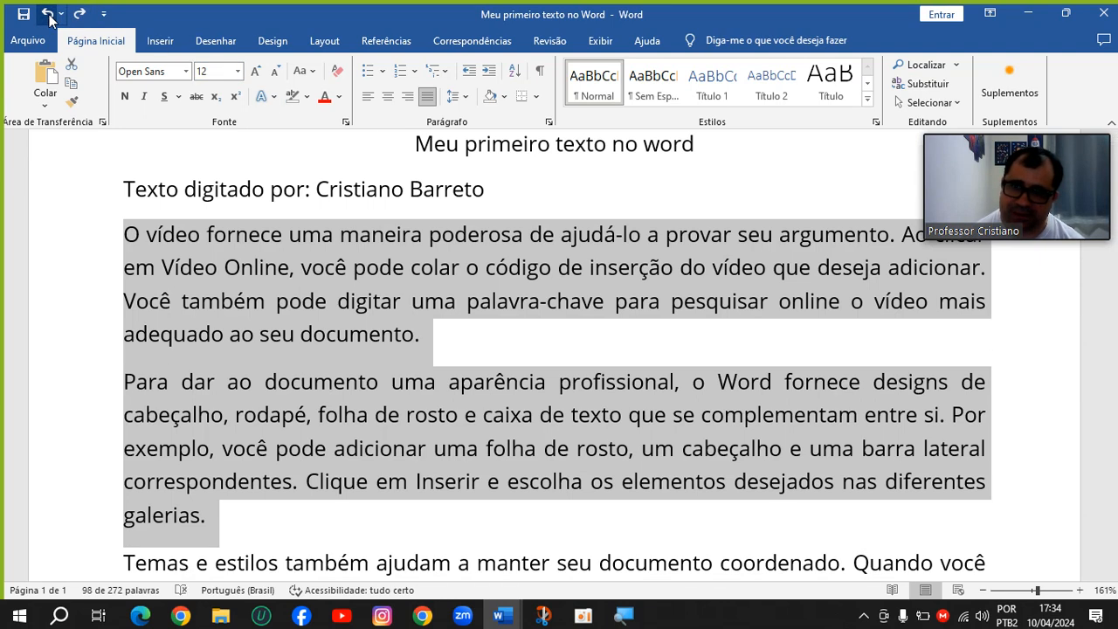
click(77, 14)
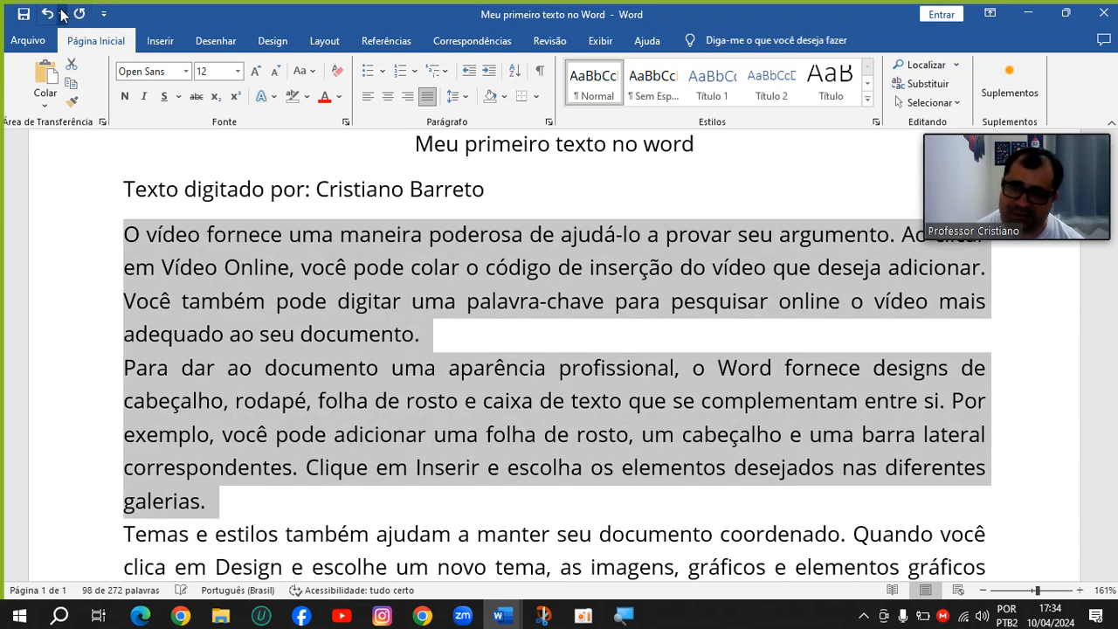
click(50, 14)
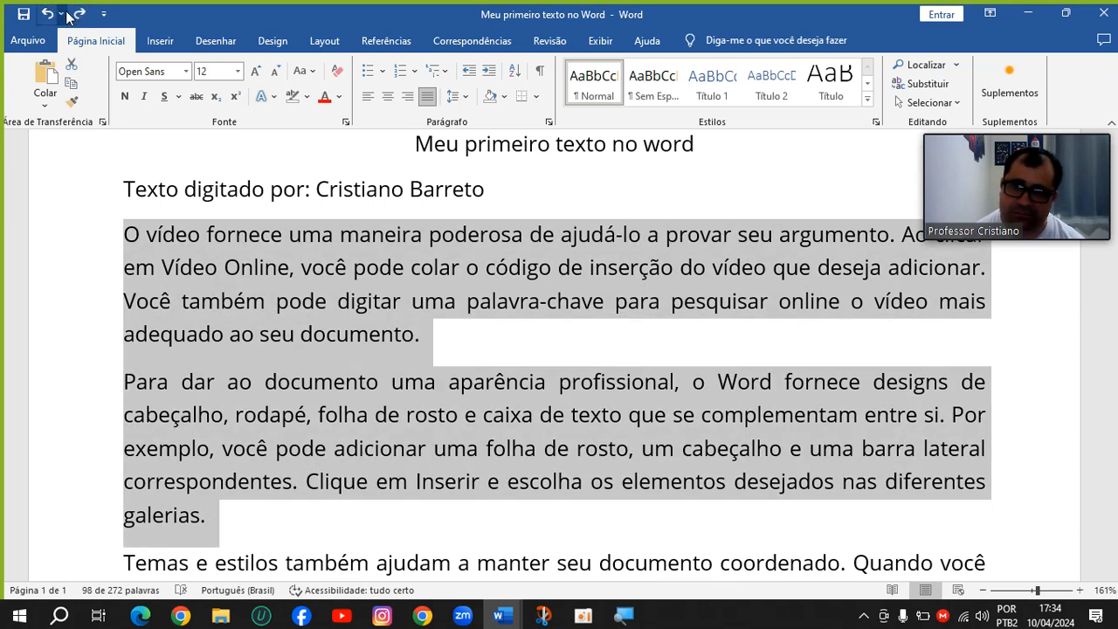
click(78, 14)
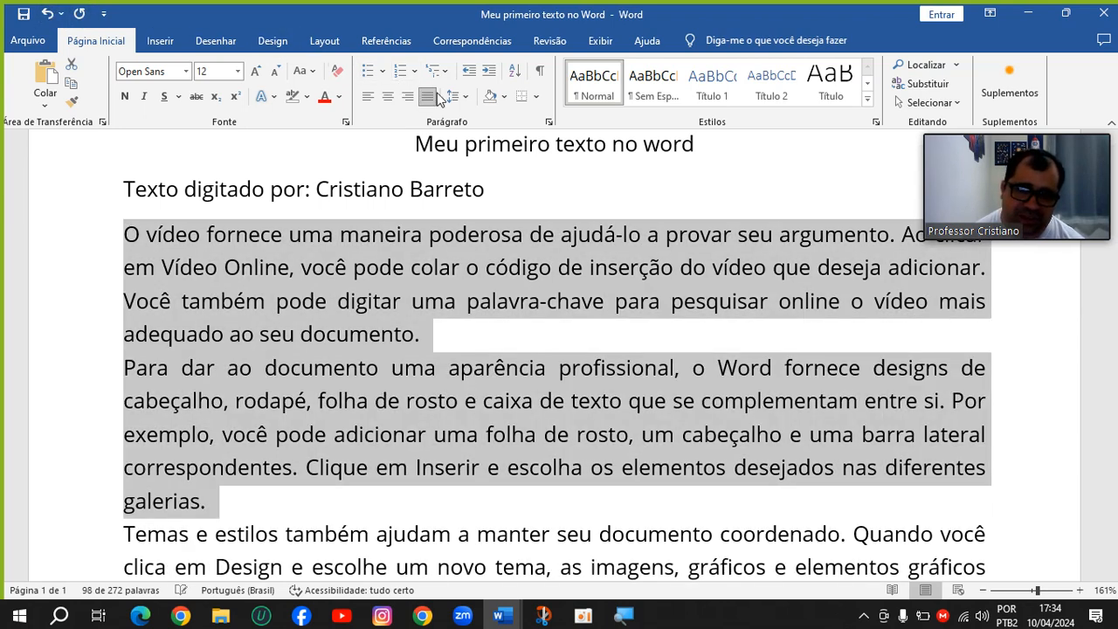
Add space after each of the first two body paragraphs and deselect them.
click(458, 98)
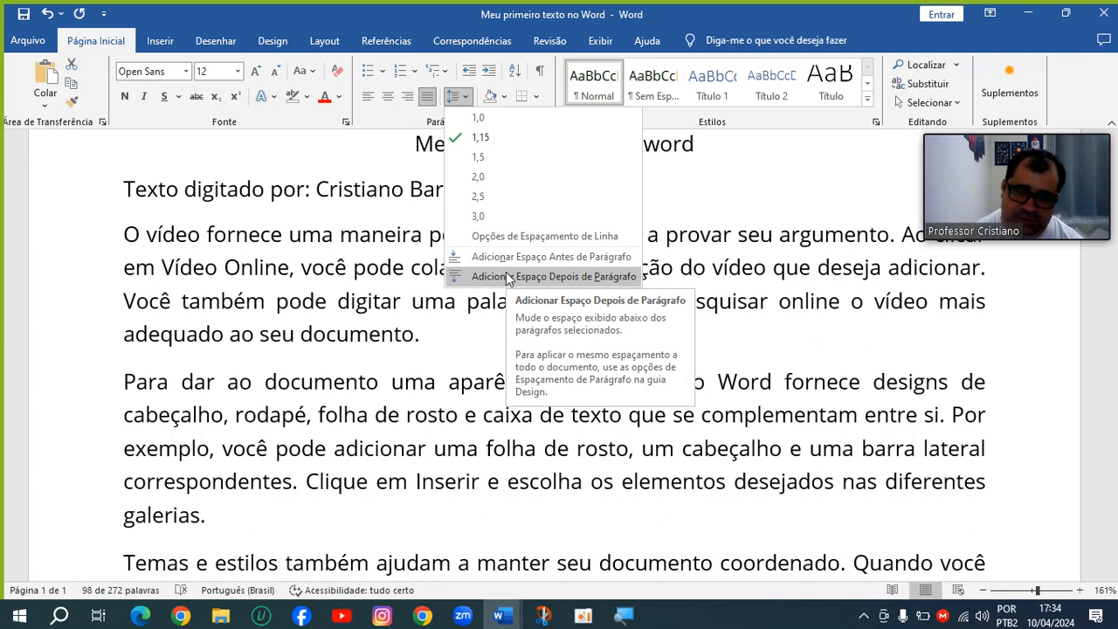
click(506, 274)
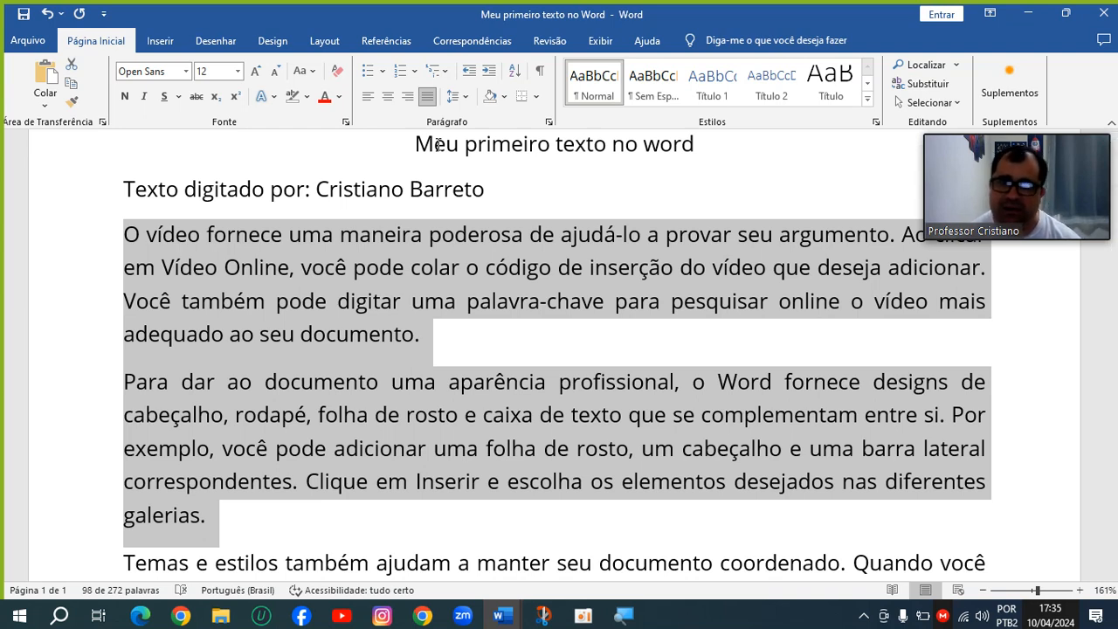
click(244, 268)
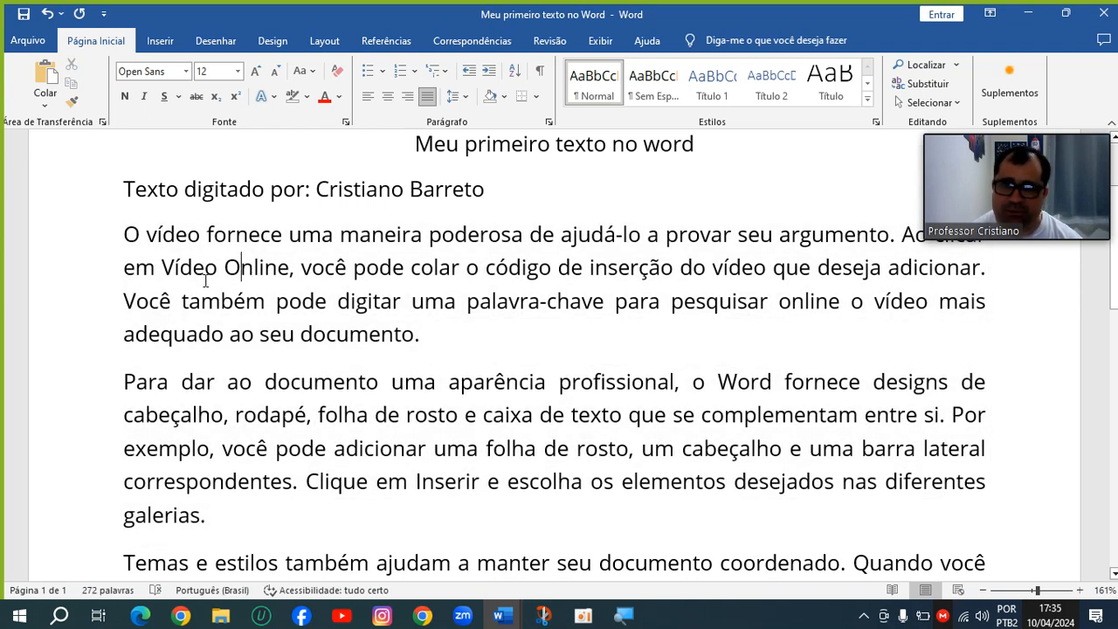
Indent the first line of the first body paragraph by one tab stop.
scroll(206, 280, up, 2)
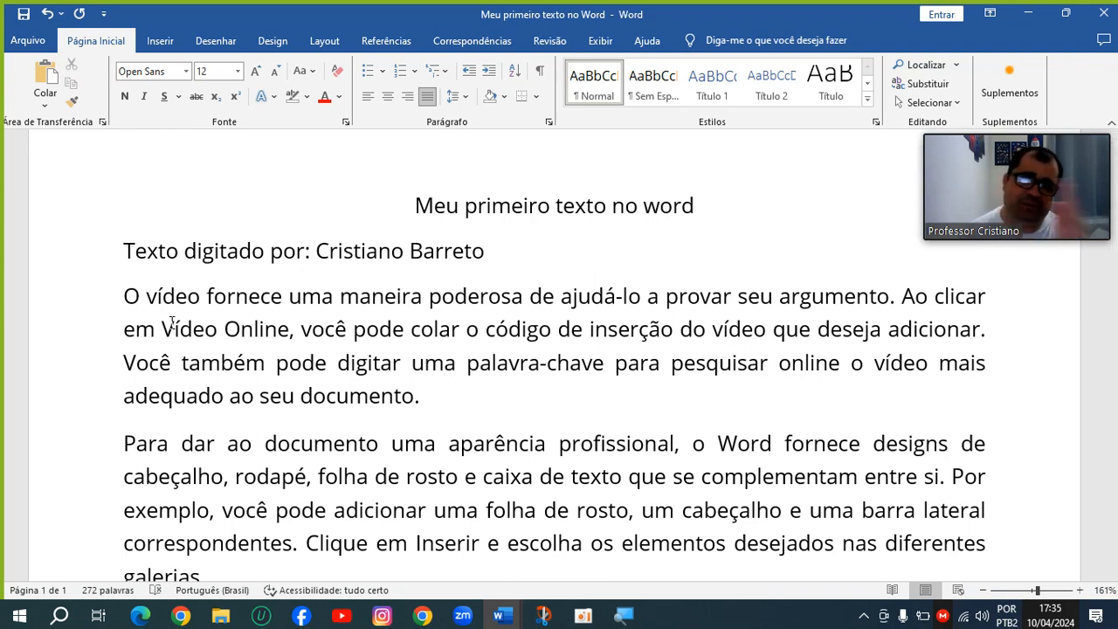
click(130, 297)
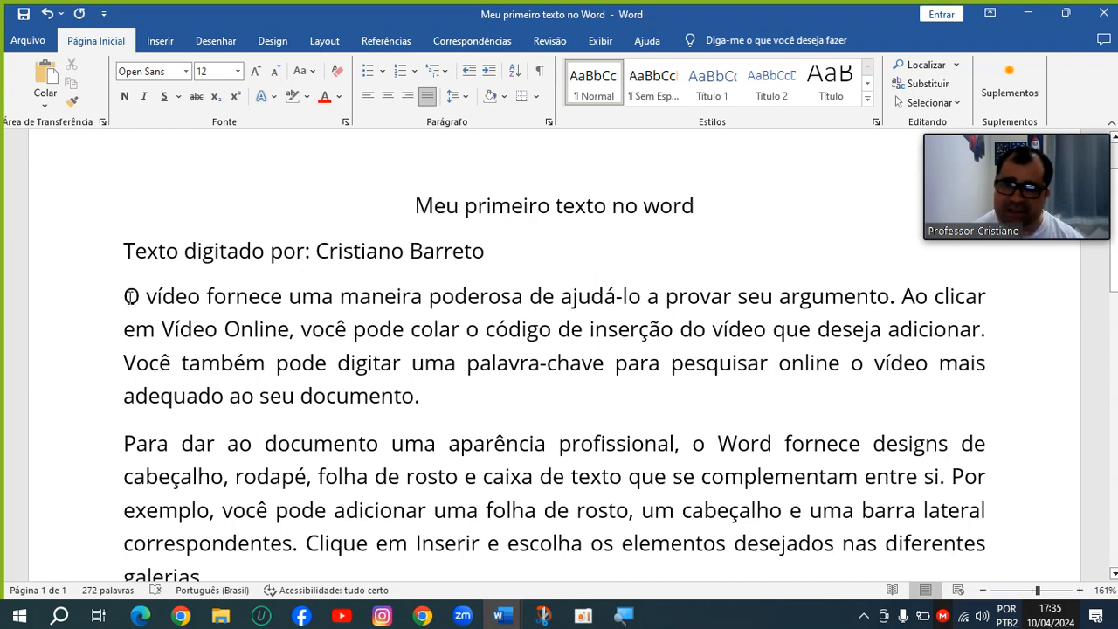
click(126, 447)
click(129, 297)
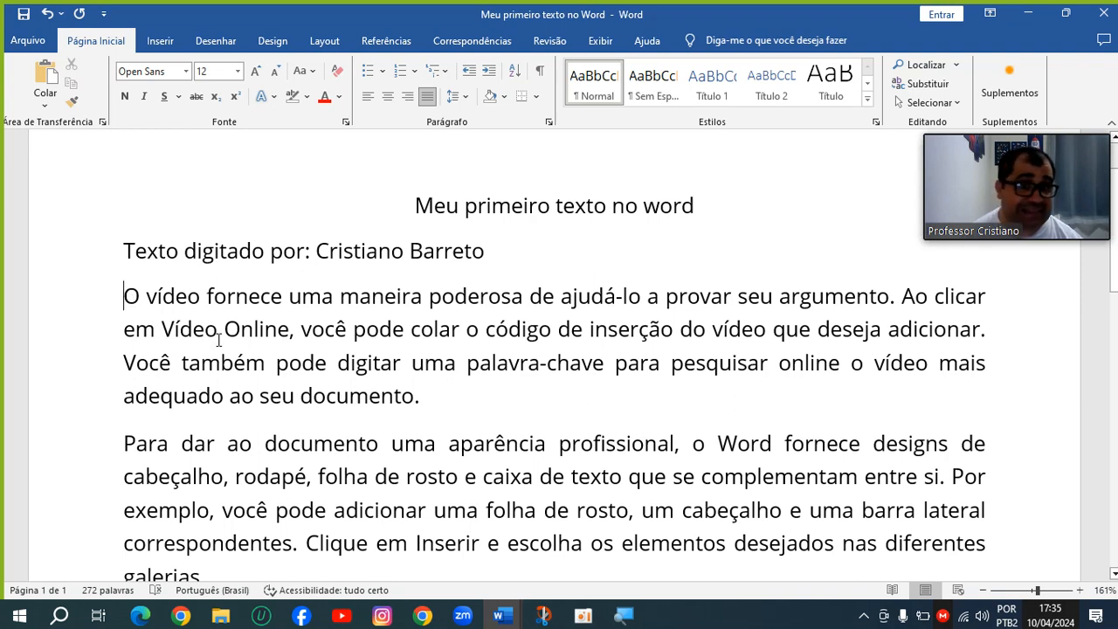
key(Tab)
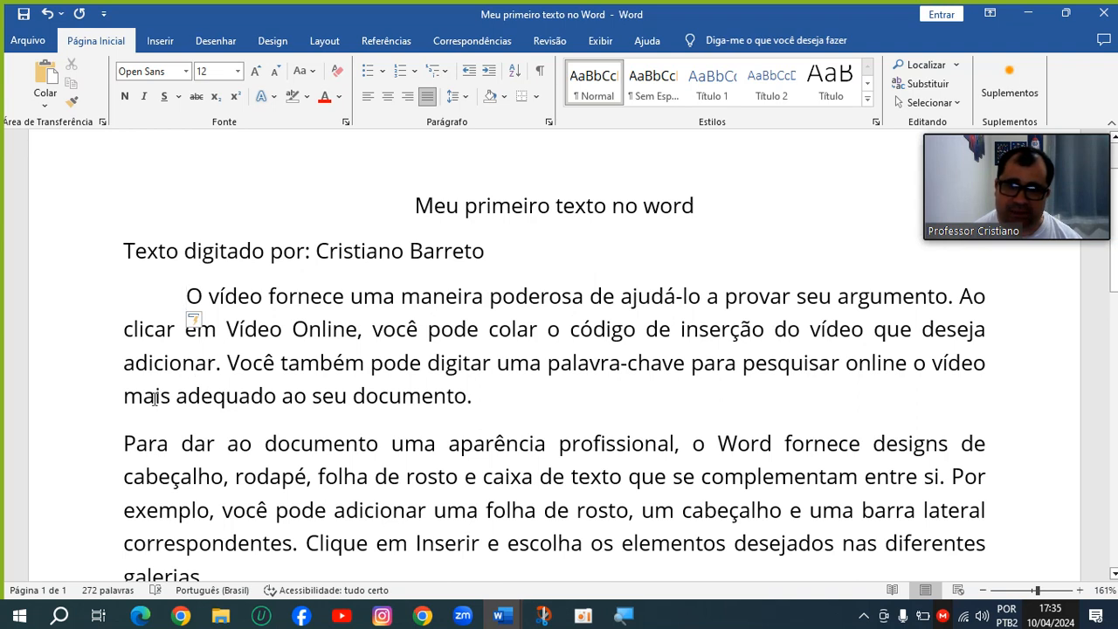
Indent the first line of the second body paragraph by one tab stop.
key(Tab)
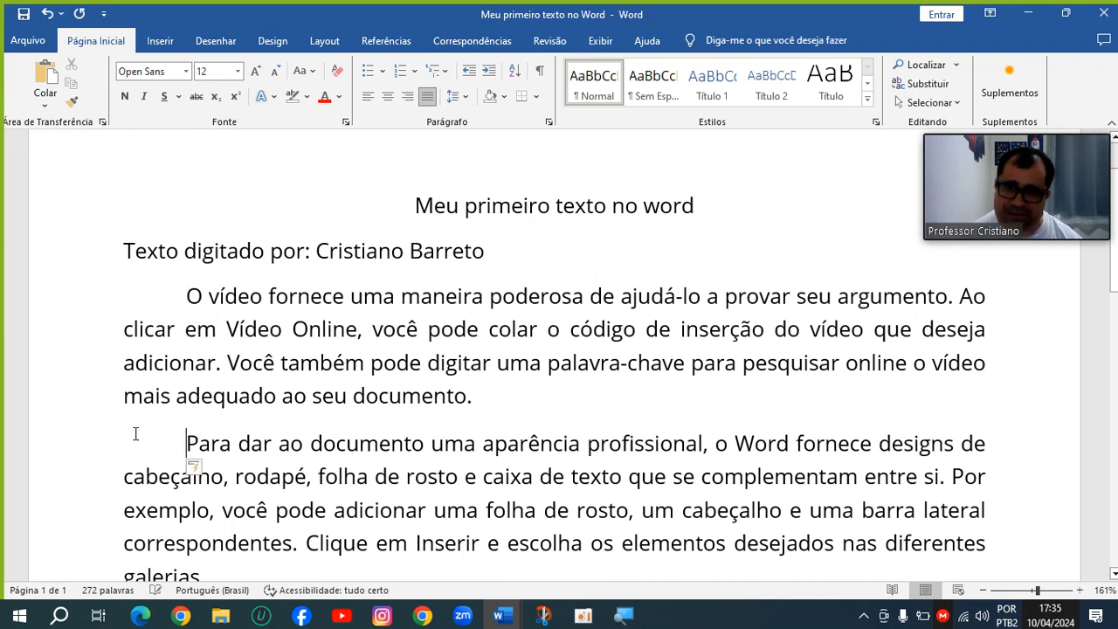
scroll(380, 382, down, 3)
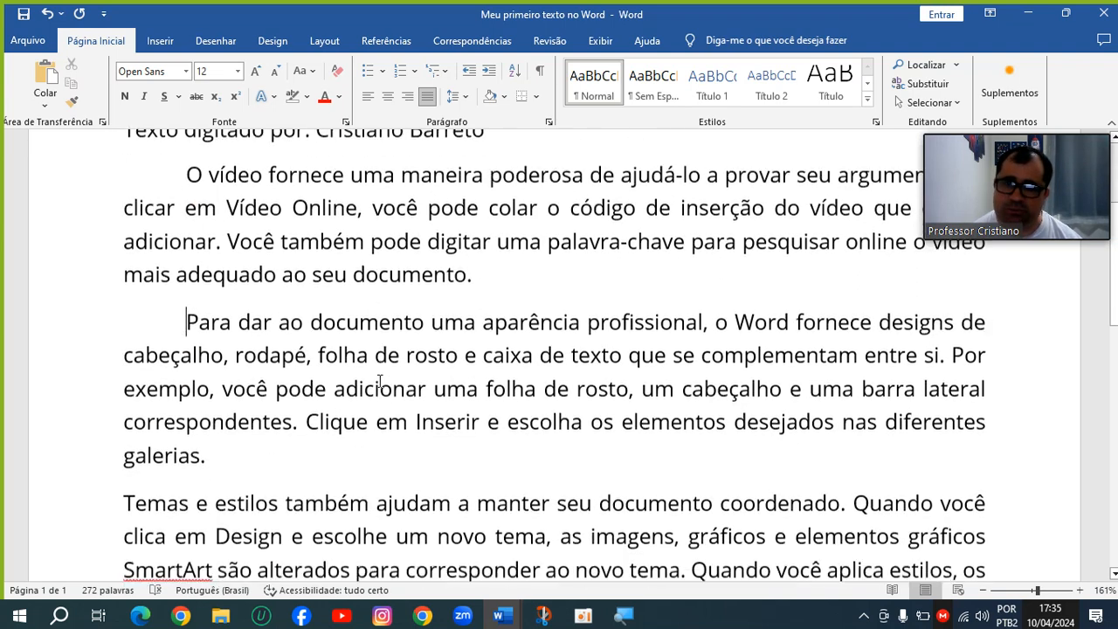
scroll(380, 381, up, 2)
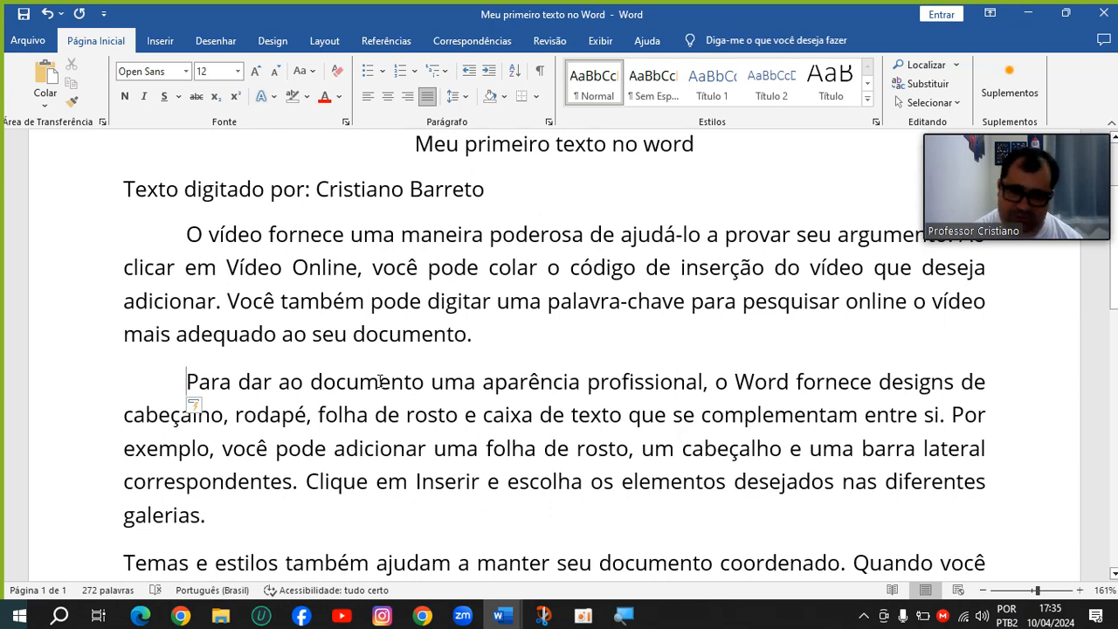
Remove the first-line indents from the second and first body paragraphs.
key(BackSpace)
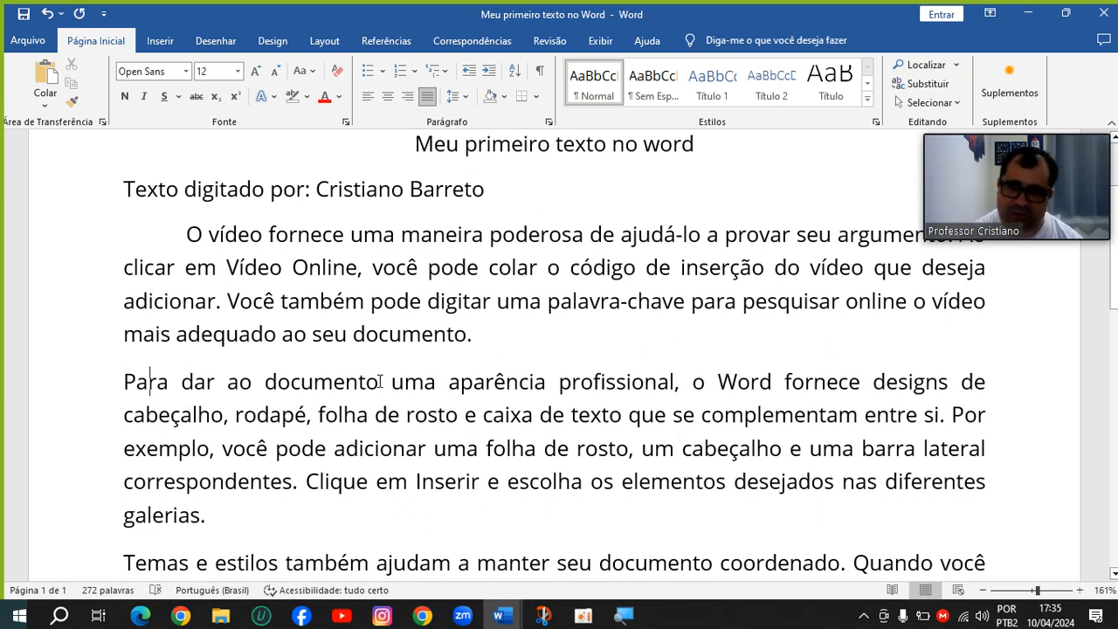
click(186, 234)
key(BackSpace)
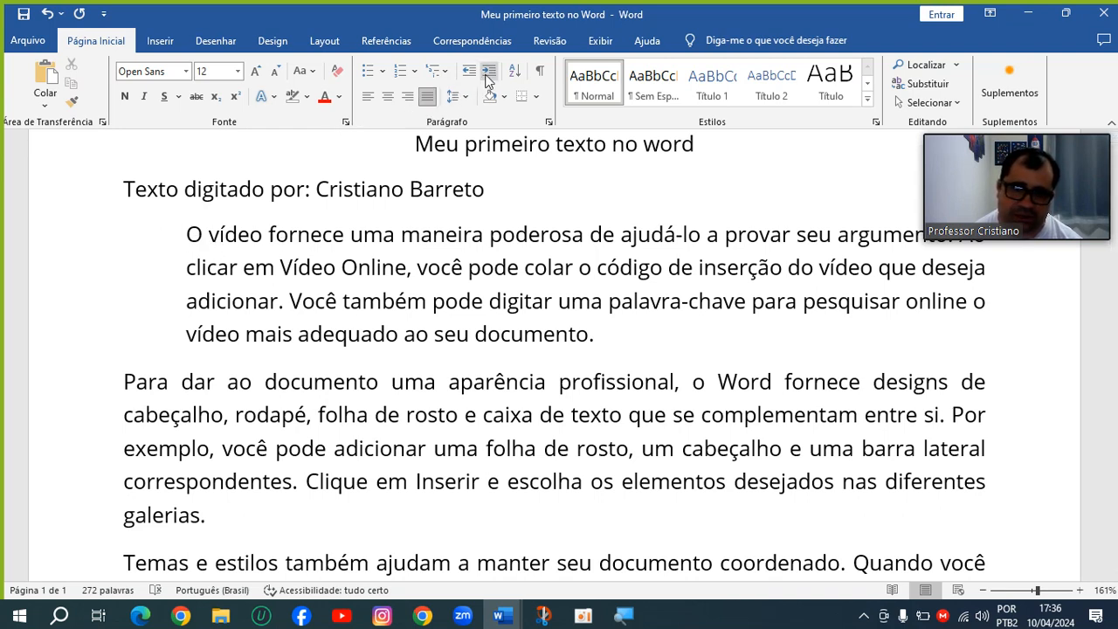
Increase the left indent of the whole first body paragraph to five levels.
click(487, 78)
click(488, 79)
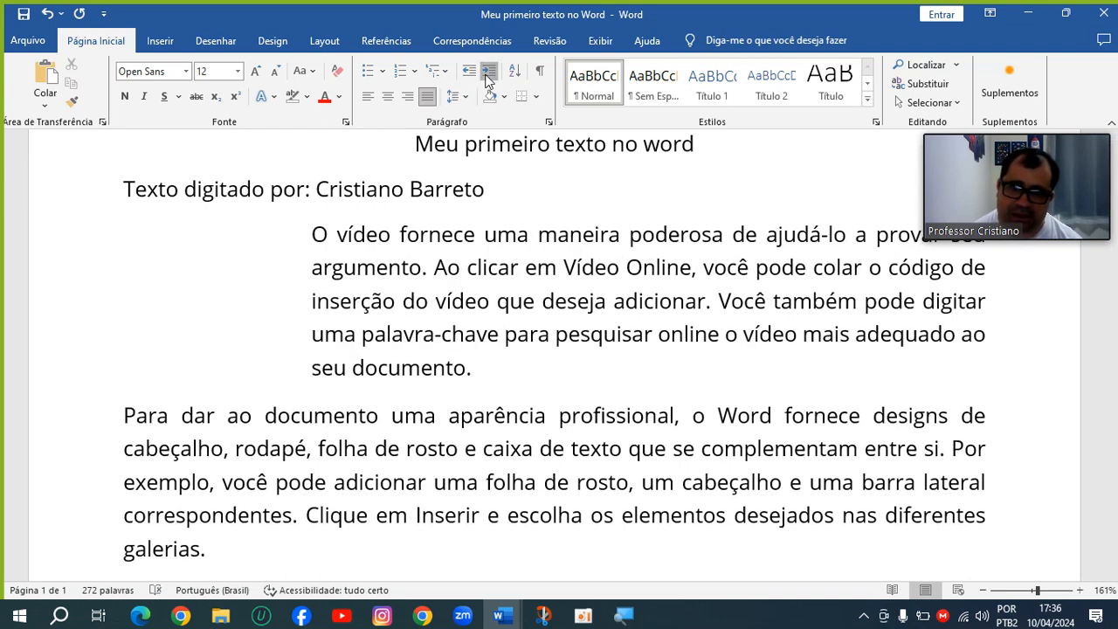
click(488, 79)
click(488, 79)
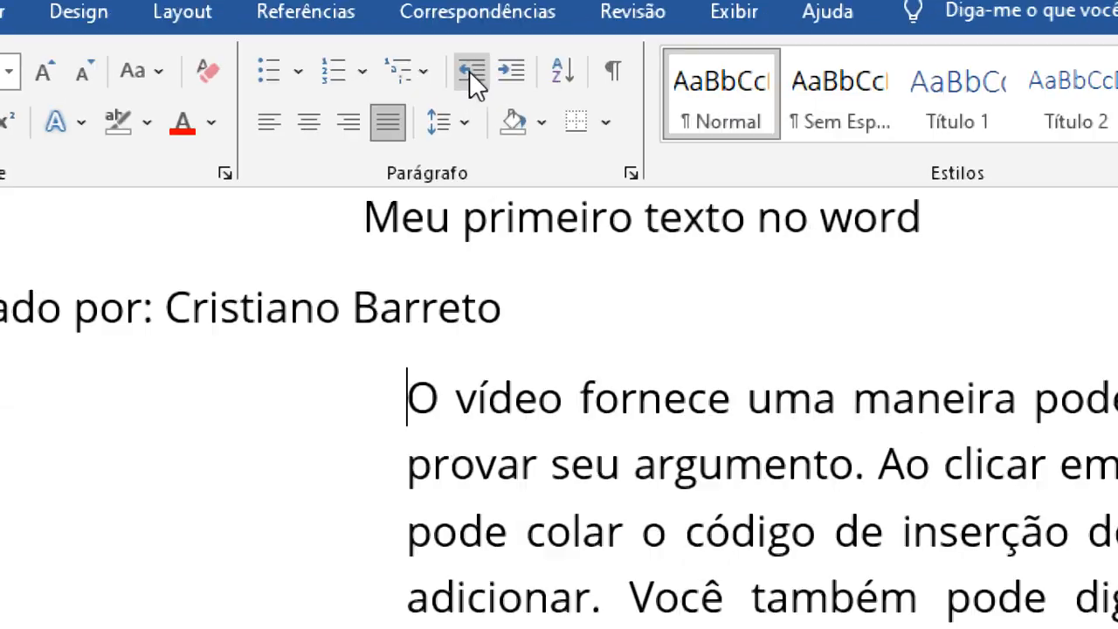
Decrease the first body paragraph's left indent by five levels, back to the page margin.
click(469, 71)
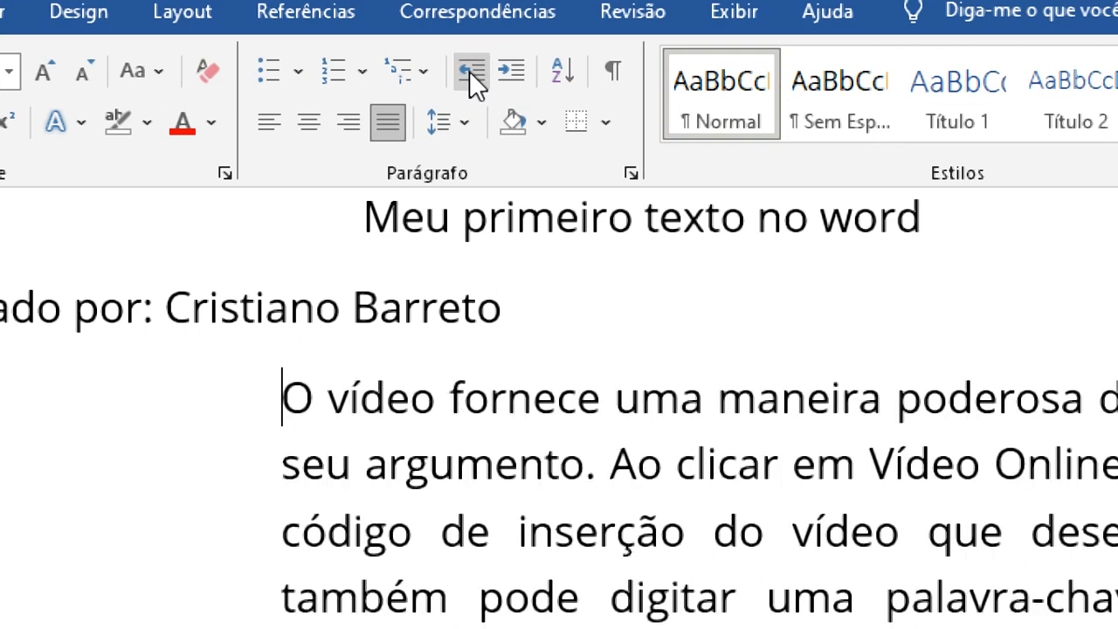
click(469, 71)
click(469, 71)
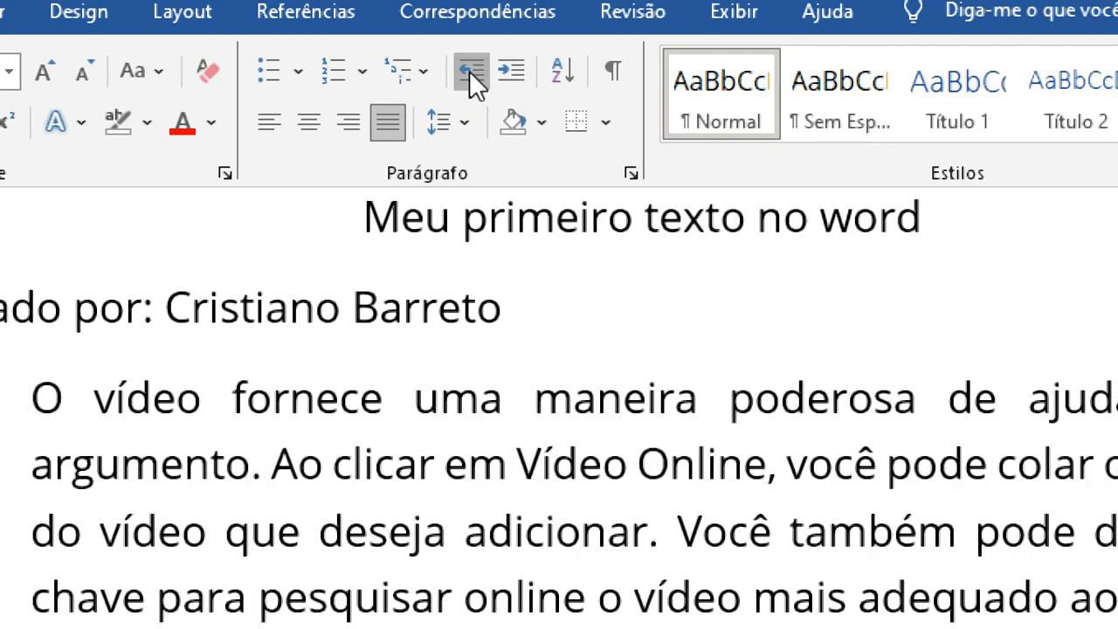
click(469, 71)
click(469, 71)
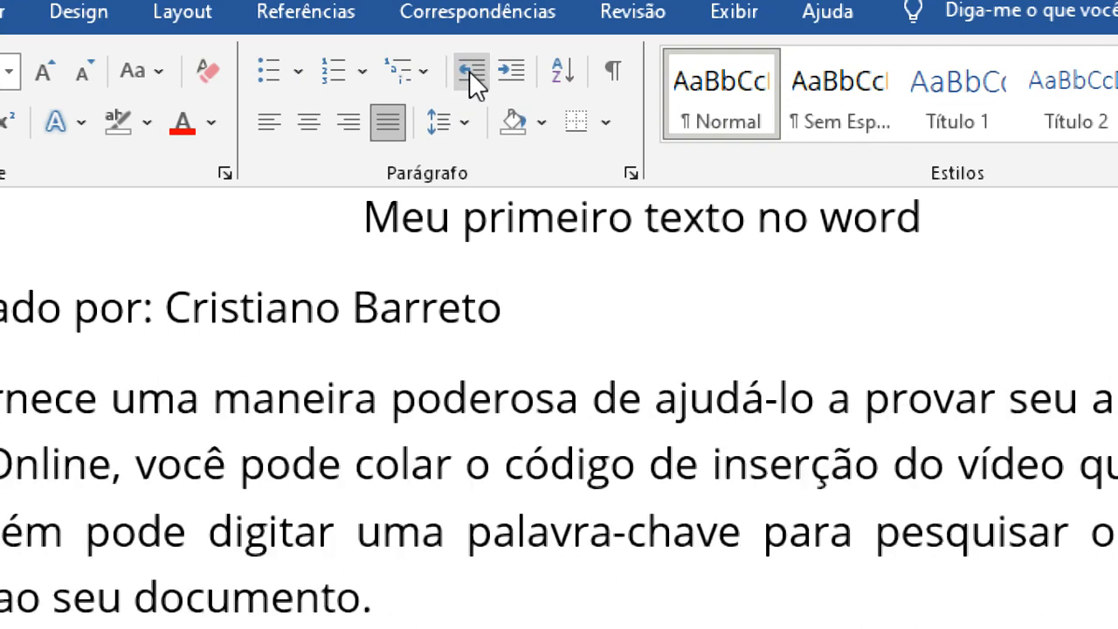